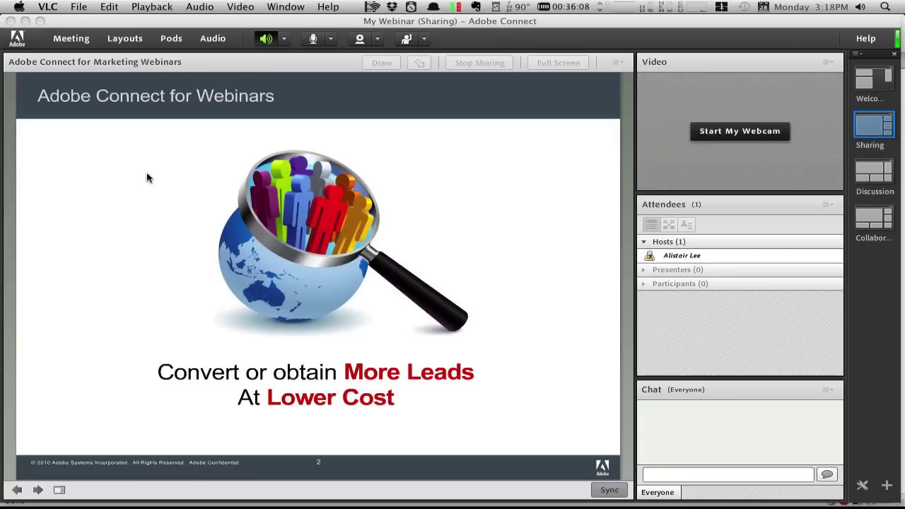
- Advance the presentation past the Adobe Connect for Webinars slide
click(37, 490)
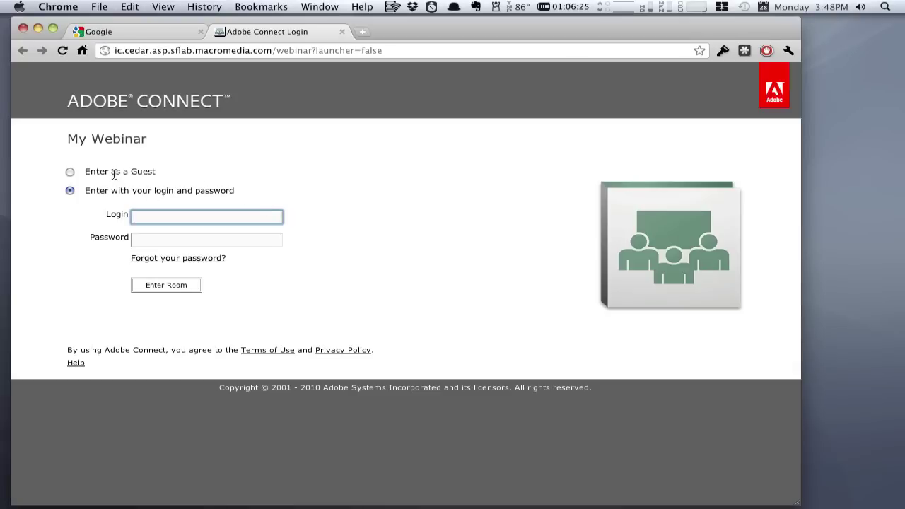
- Enter My Webinar as a guest, typing and correcting the guest's name
click(79, 174)
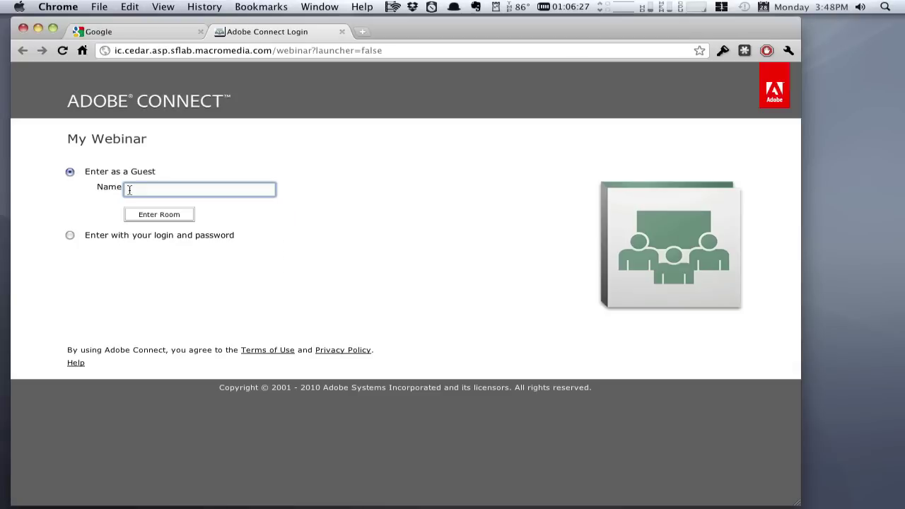
text(s)
click(146, 202)
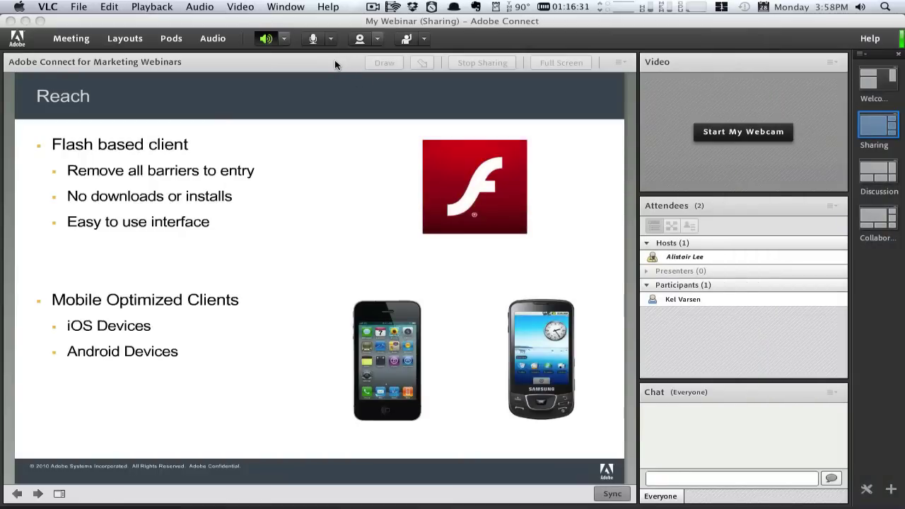
- Stop sharing the slides and pick Flash Player 10 Video from My Content to share
click(334, 62)
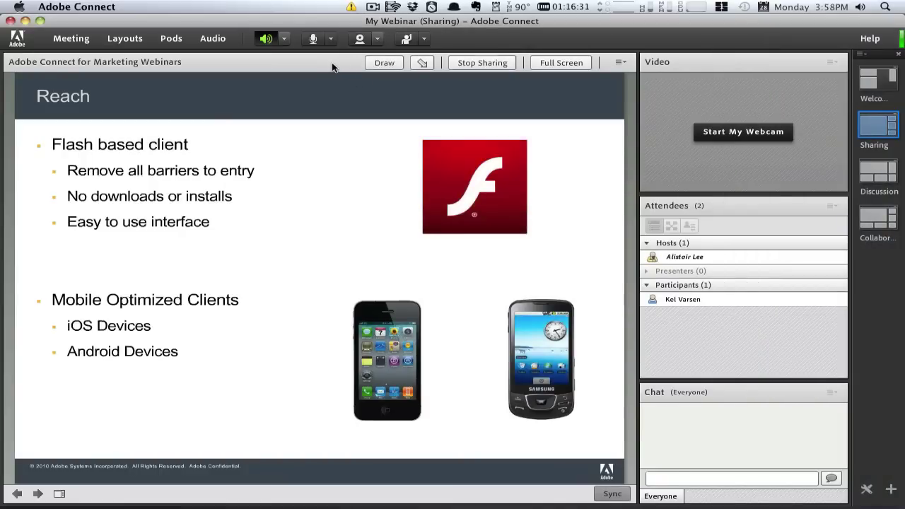
click(462, 63)
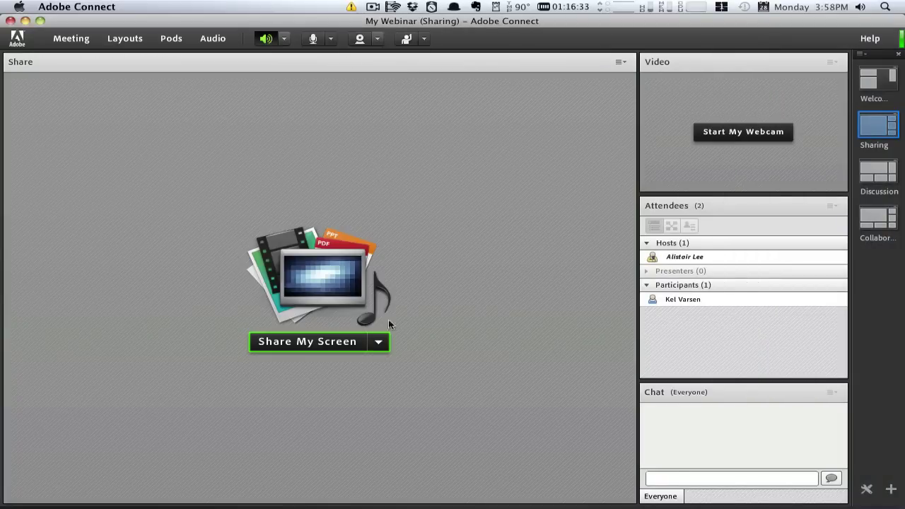
click(379, 342)
click(357, 377)
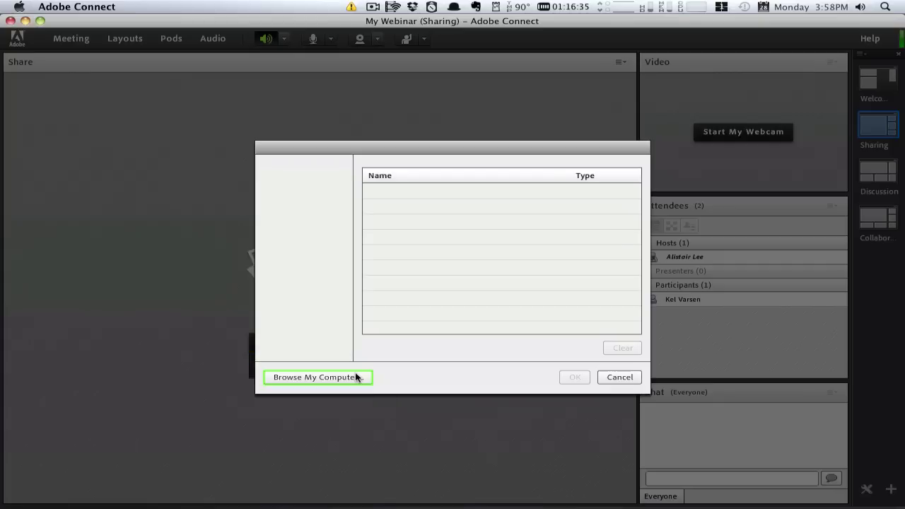
click(291, 202)
click(290, 212)
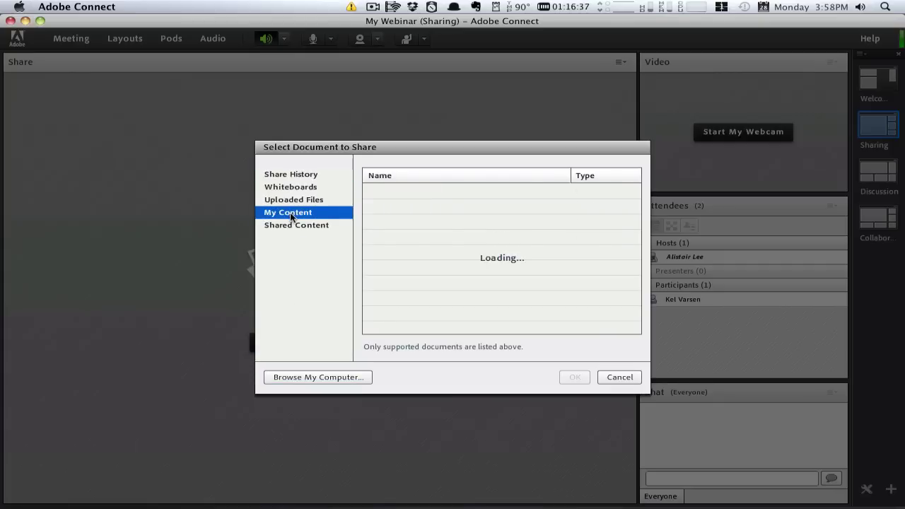
click(379, 207)
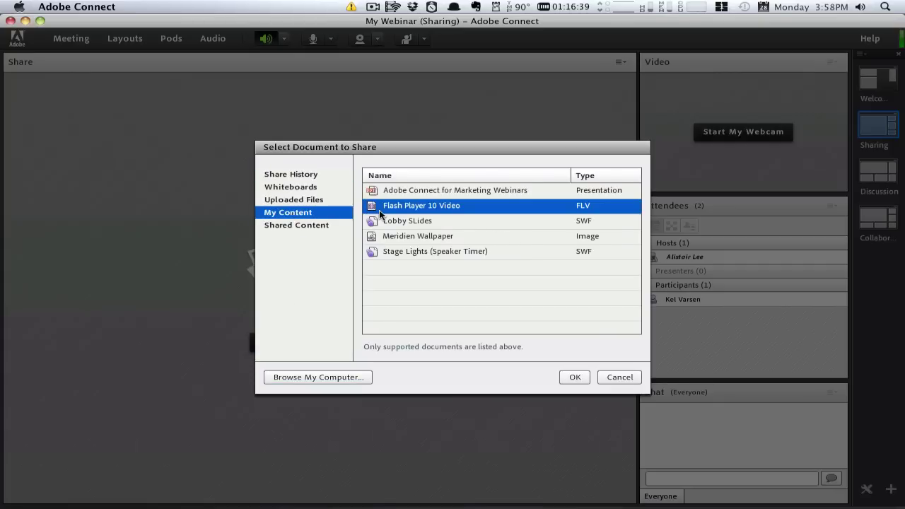
- Share and play the video at lower volume, shrink and recenter its pod, pause at 0:00:11
click(573, 376)
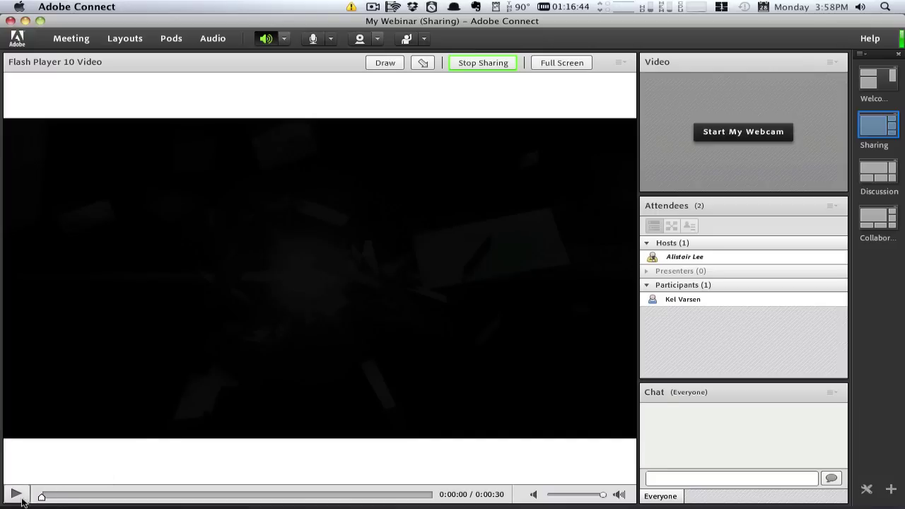
click(16, 493)
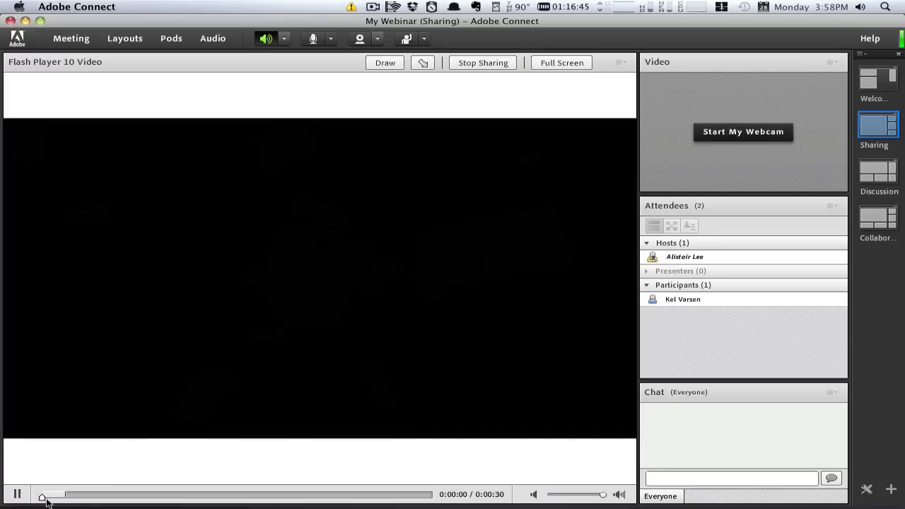
drag(602, 495, 550, 497)
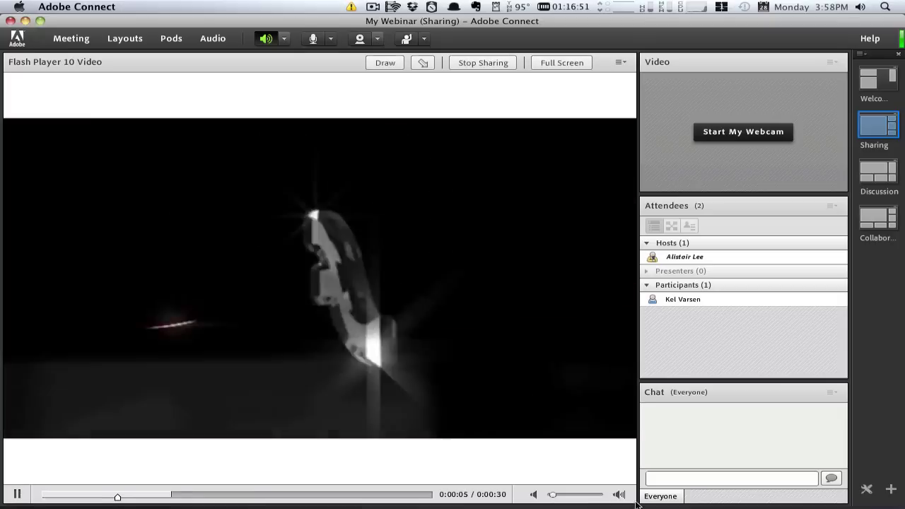
drag(631, 500, 528, 399)
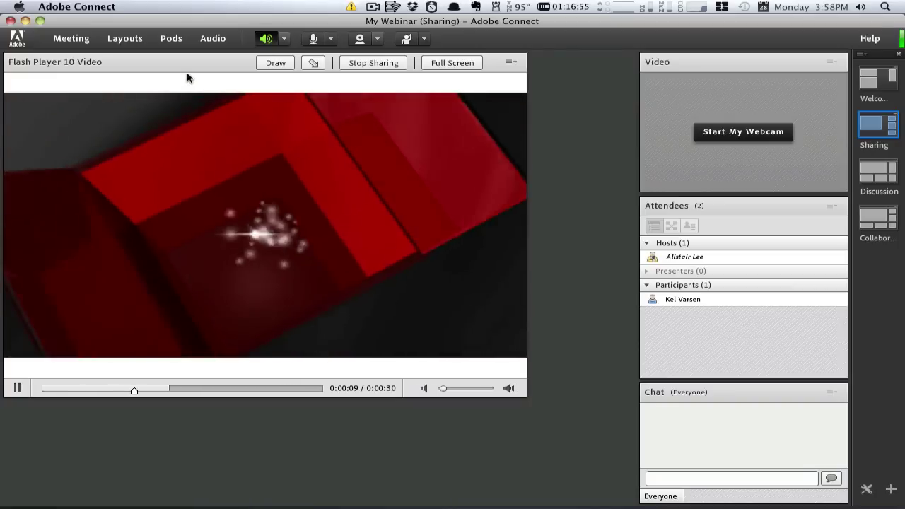
drag(189, 76, 228, 101)
click(52, 416)
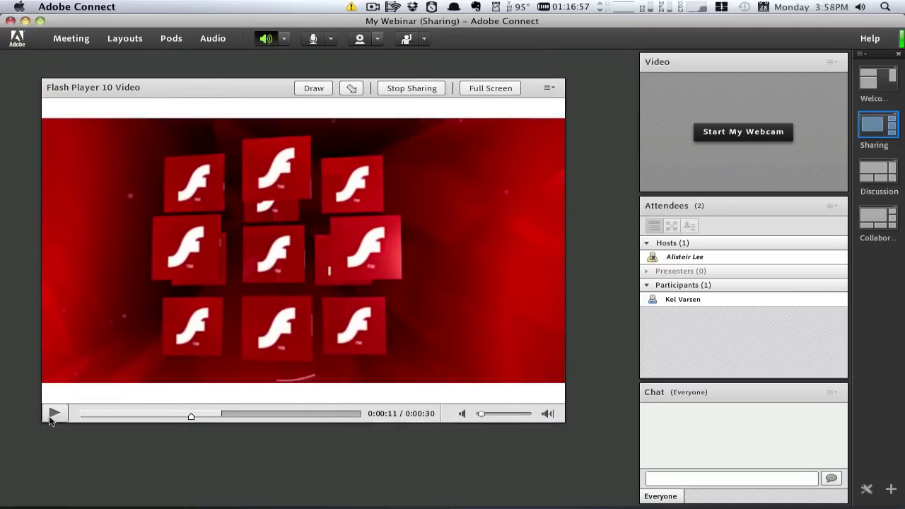
- Start the host's webcam and nudge the video pod slightly left
click(698, 135)
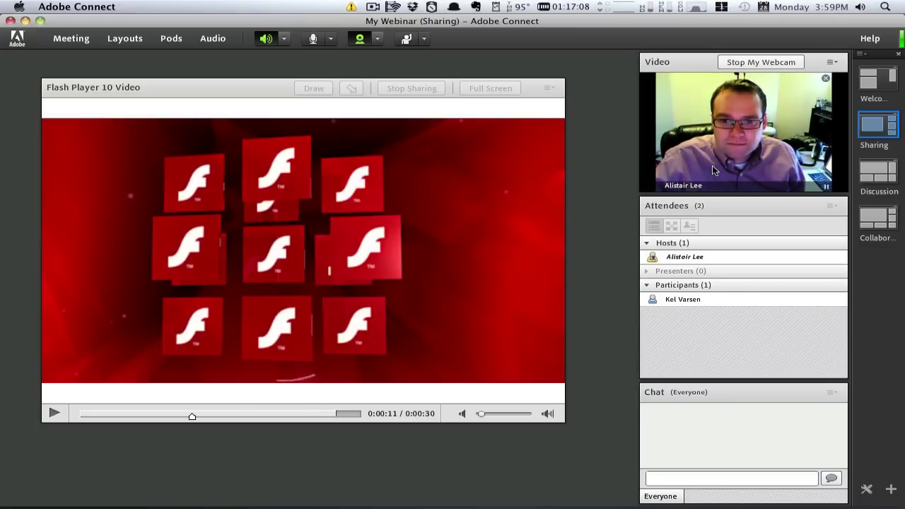
drag(277, 89, 263, 87)
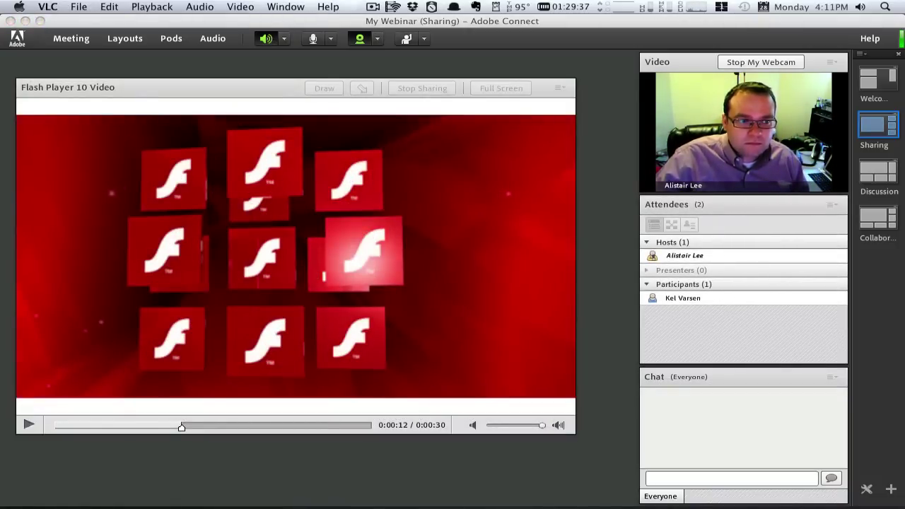
- Hide the shared video pod, put the webcam top-left with a taller attendee list below
click(198, 93)
drag(198, 93, 196, 100)
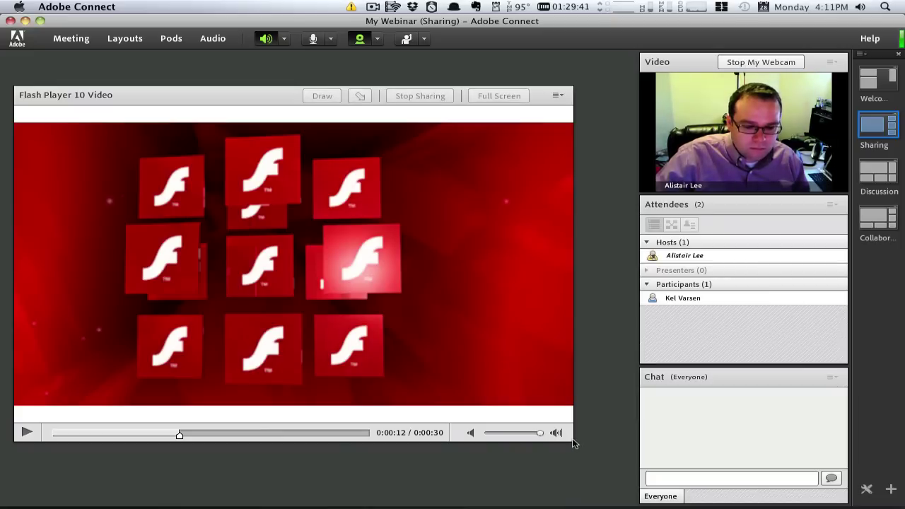
drag(572, 439, 605, 434)
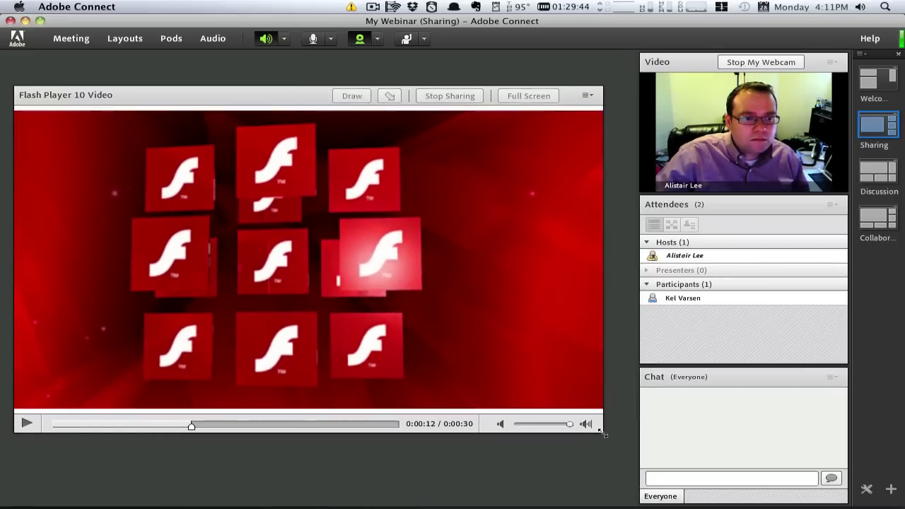
click(584, 96)
click(504, 112)
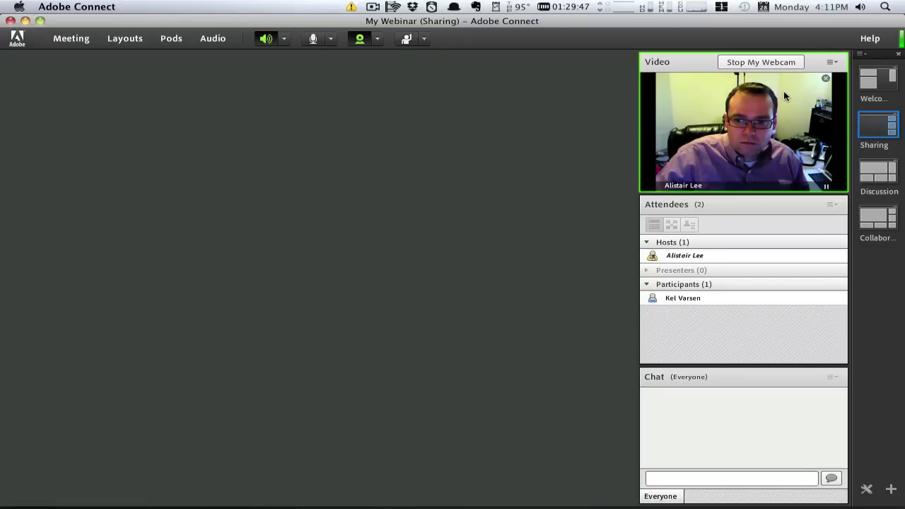
drag(700, 63, 91, 64)
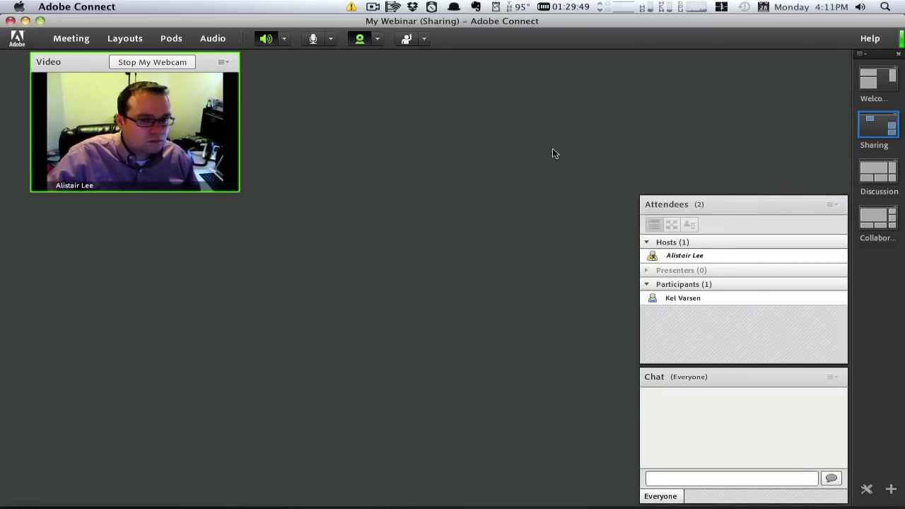
drag(752, 206, 89, 220)
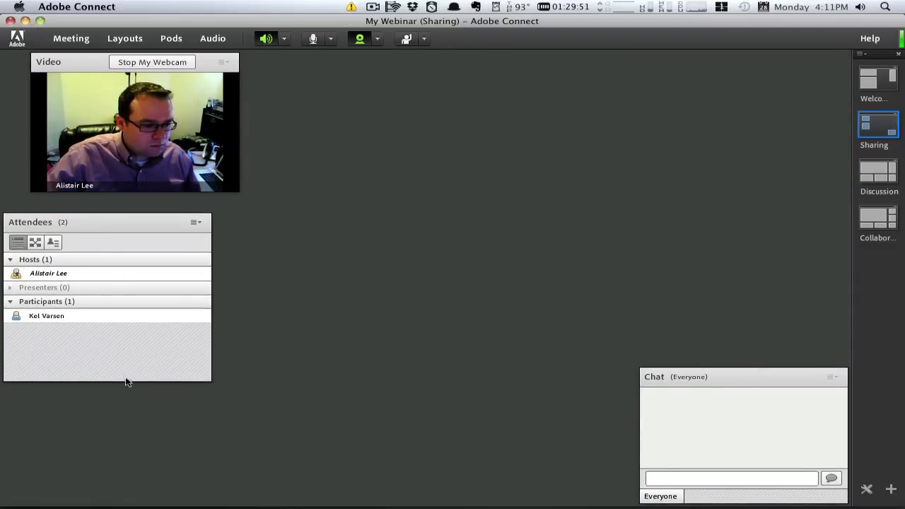
drag(126, 380, 118, 489)
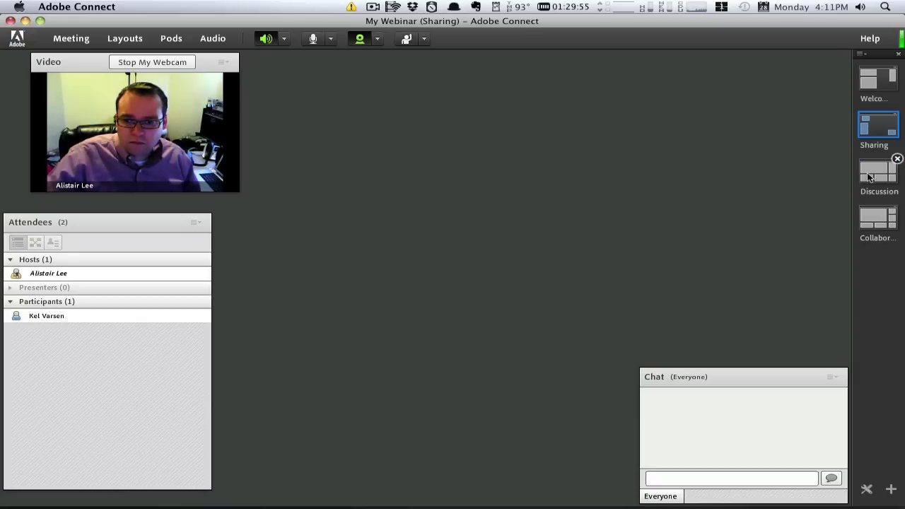
- Try the Discussion and Collaboration layouts, ending on the Welcome Lobby layout
click(869, 176)
click(874, 223)
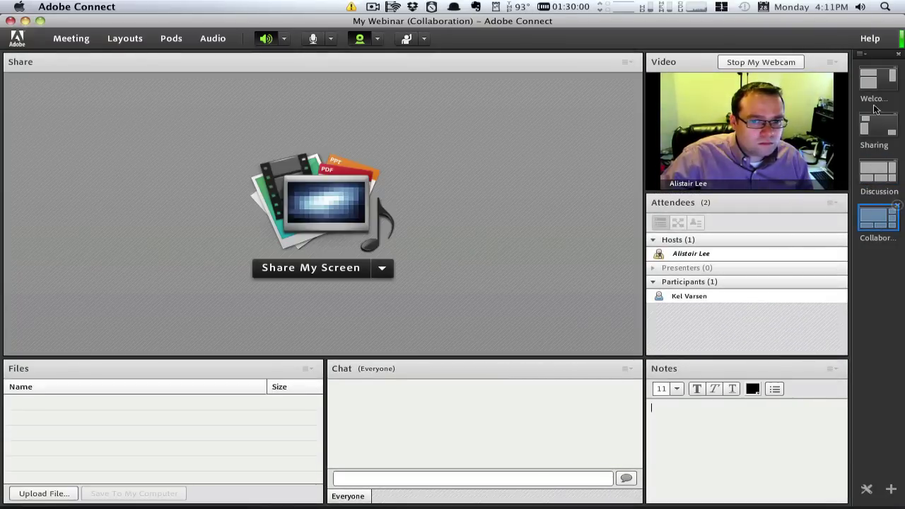
click(871, 84)
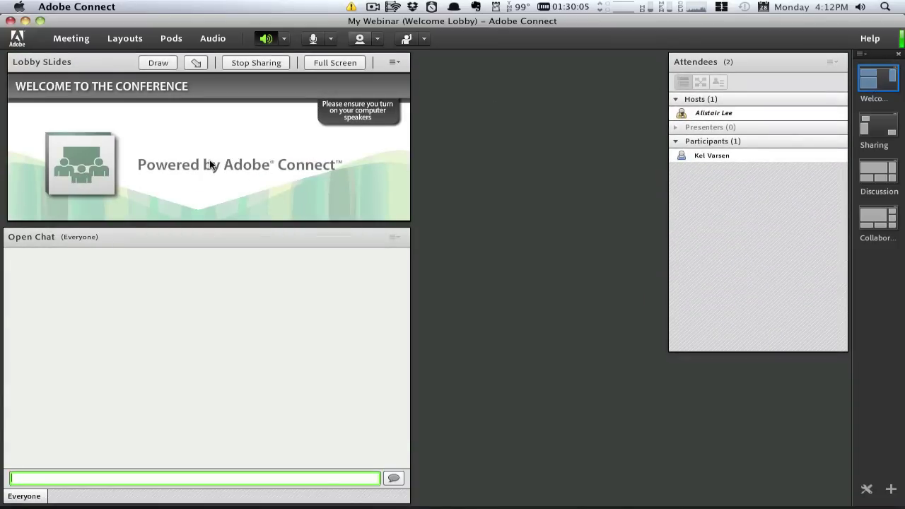
- Set Meridien Wallpaper from My Content as the room background in Meeting Preferences
click(84, 40)
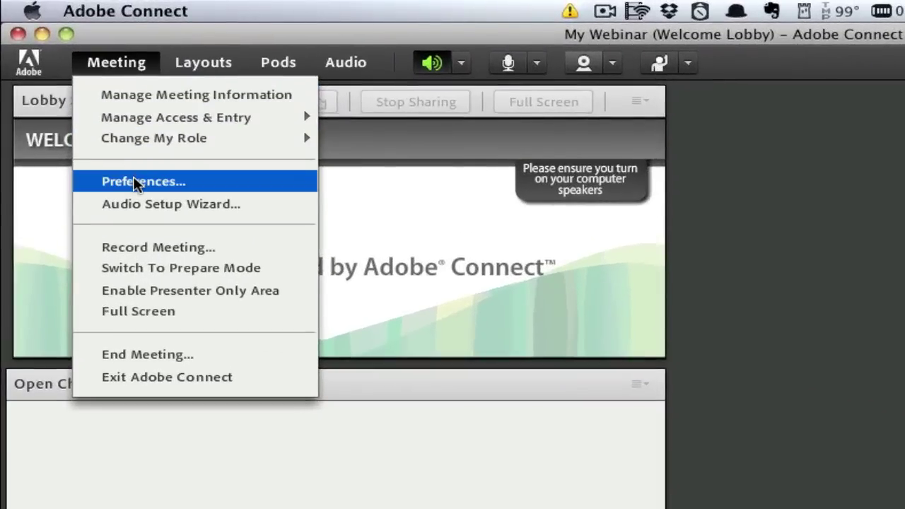
click(135, 182)
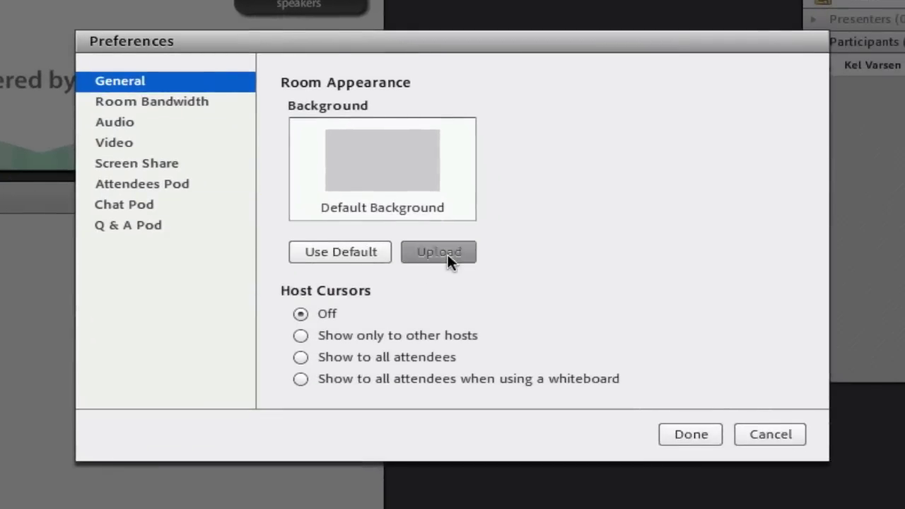
click(446, 253)
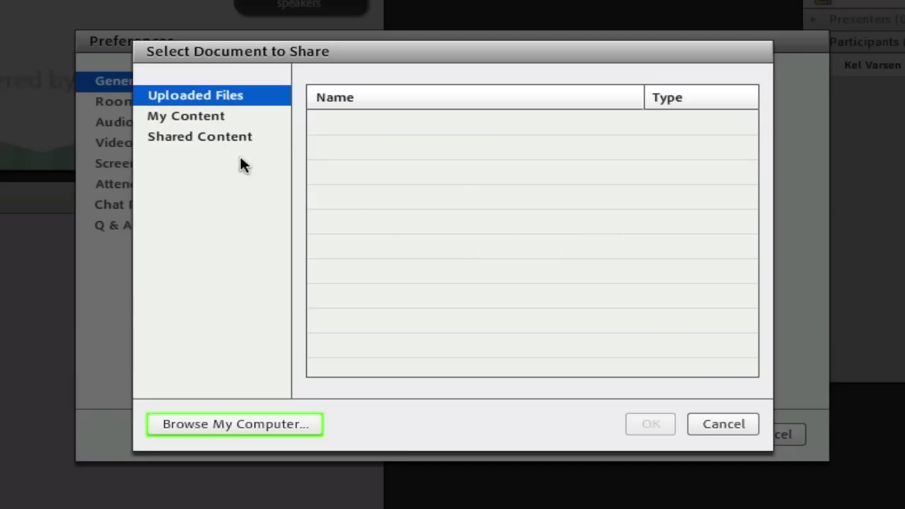
click(218, 123)
double_click(356, 147)
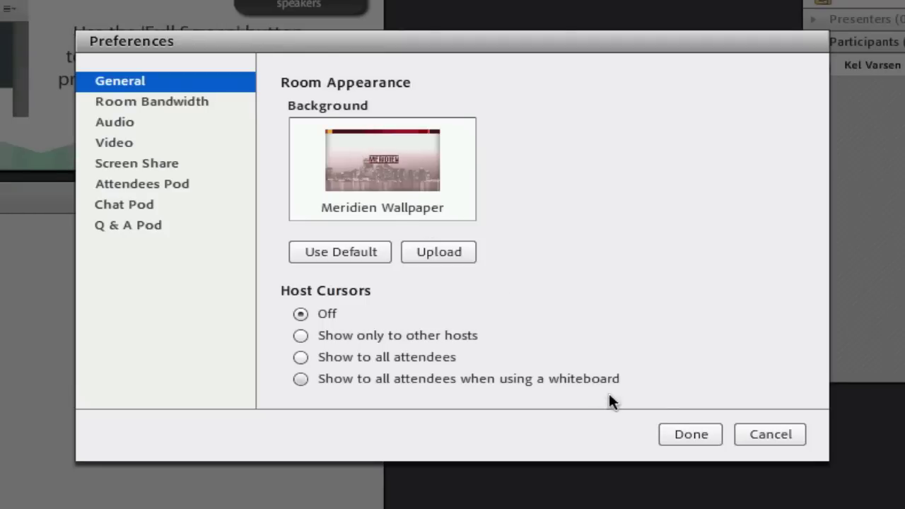
click(677, 430)
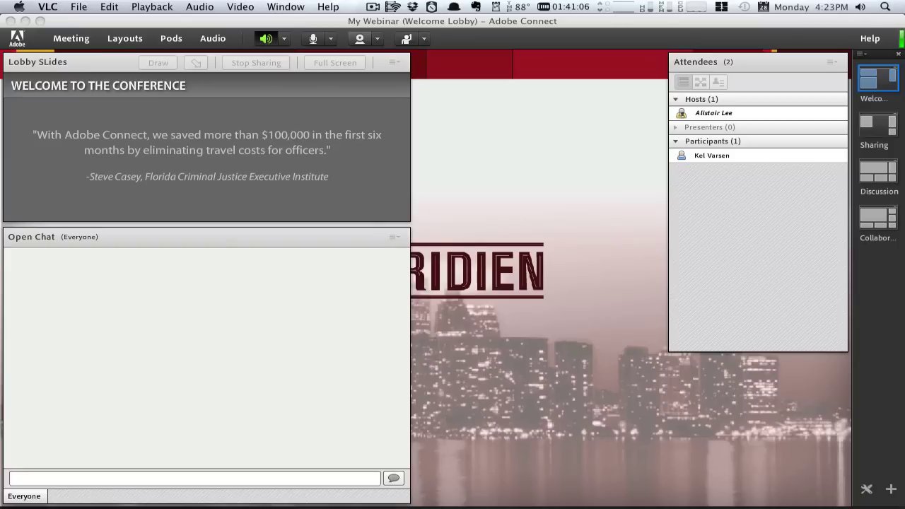
- Switch the room to the Sharing layout and set my status to Agree
click(873, 134)
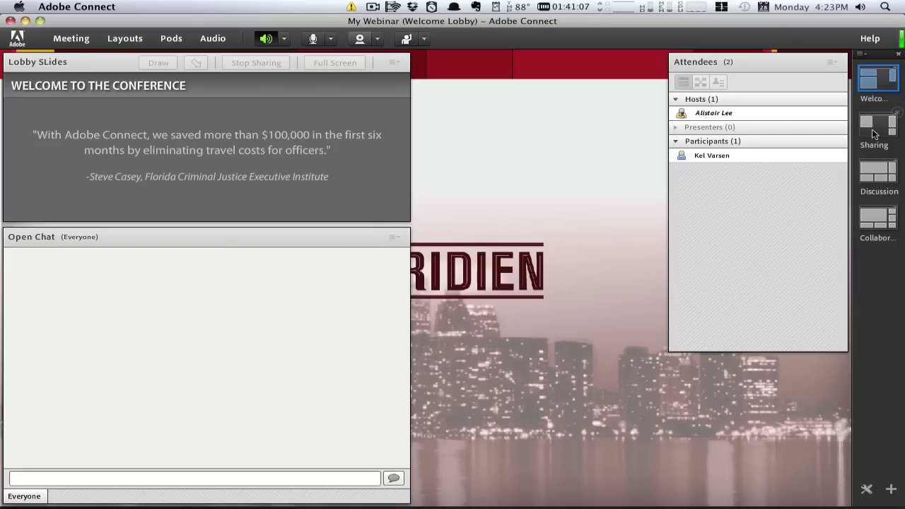
click(873, 135)
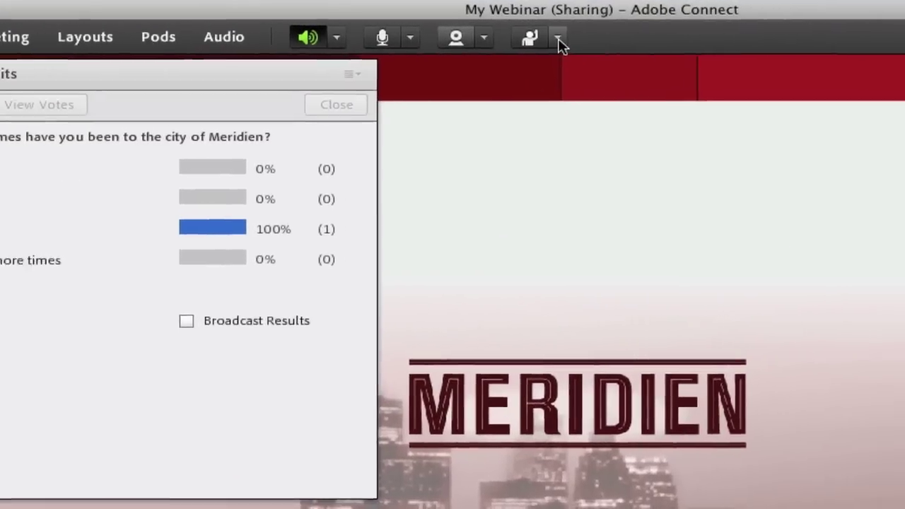
click(558, 43)
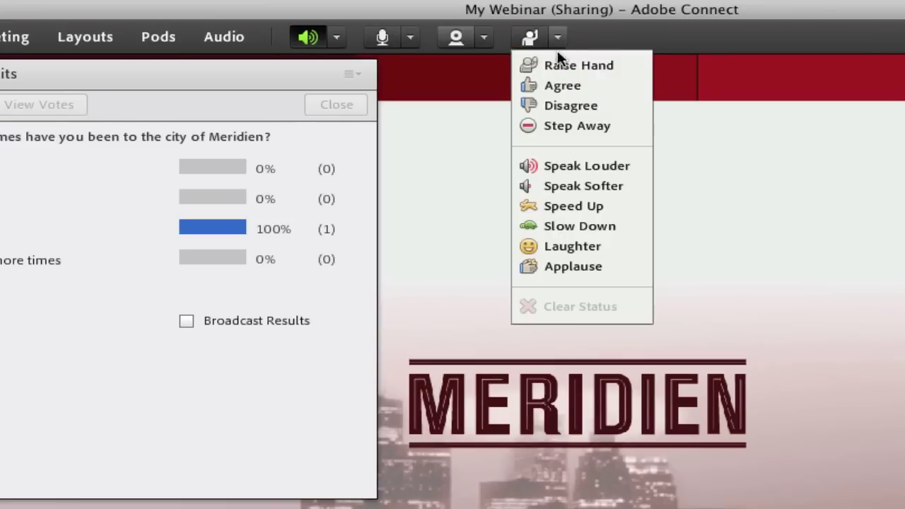
click(586, 87)
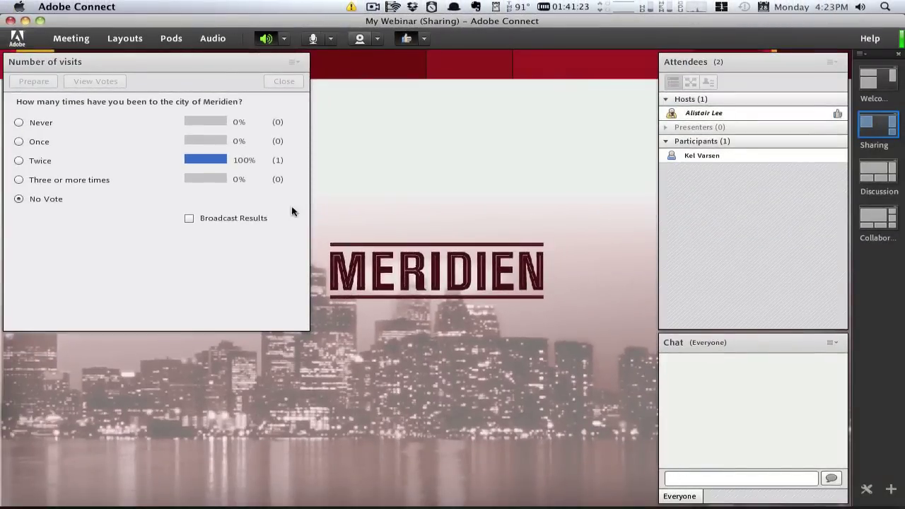
- Add a Twitter Connect pod from Pods > Share
click(171, 38)
mouse_move(178, 58)
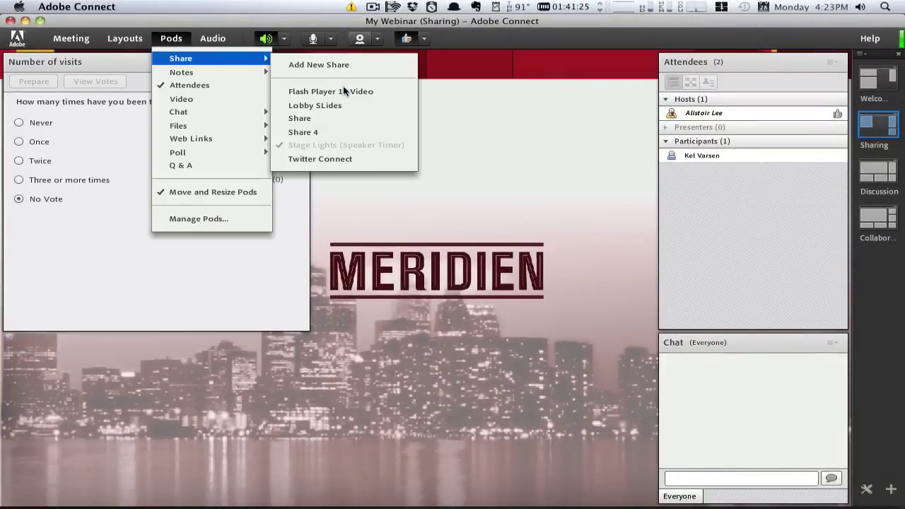
click(350, 158)
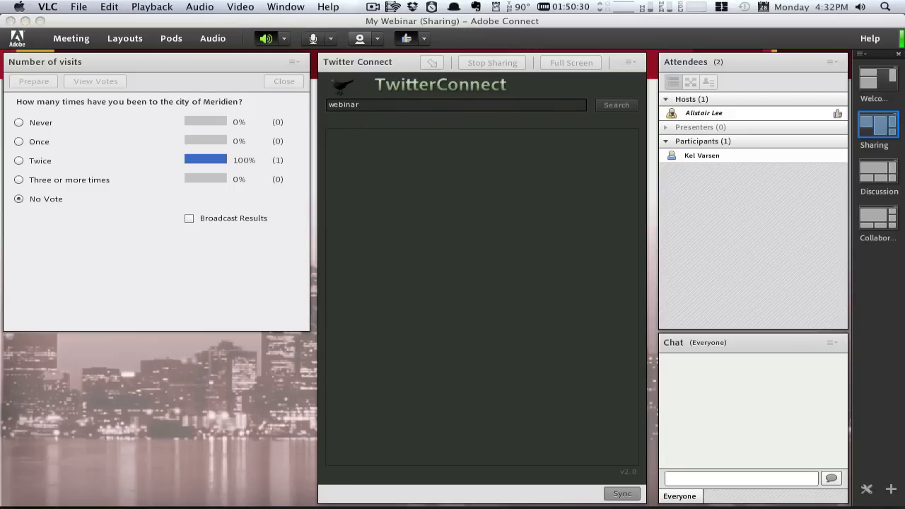
- Enable the Presenter Only Area from the Meeting menu, then show the Share My Screen options
click(245, 414)
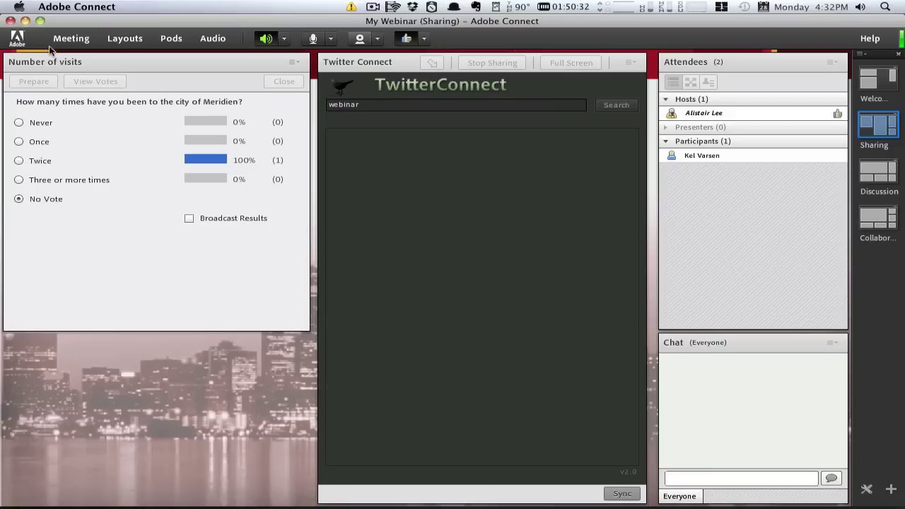
click(71, 38)
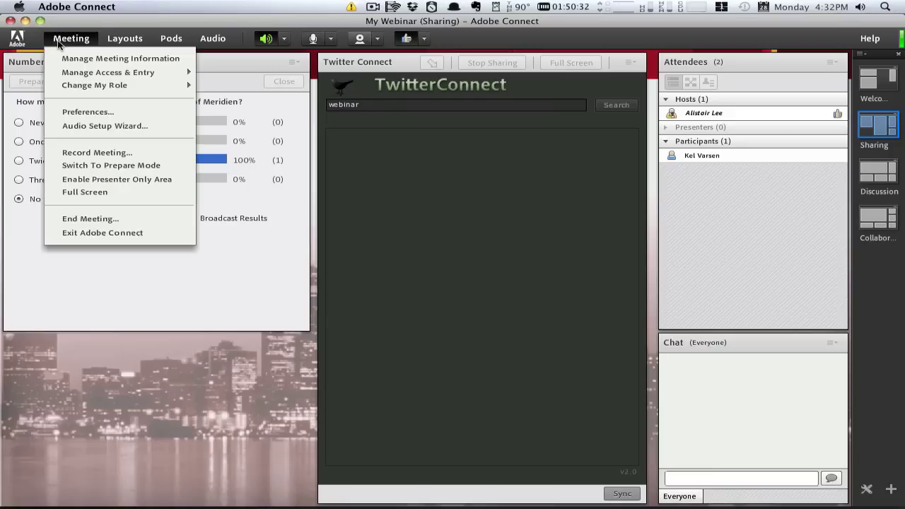
click(122, 180)
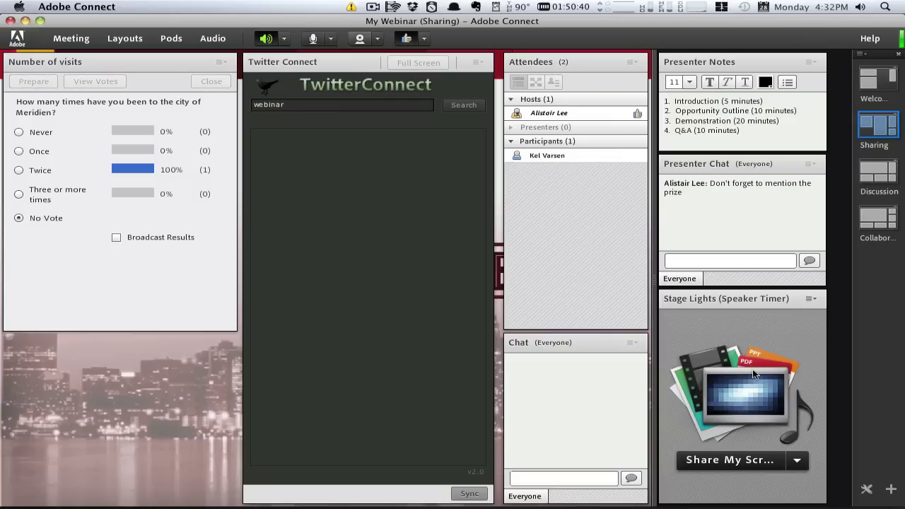
click(793, 461)
mouse_move(789, 441)
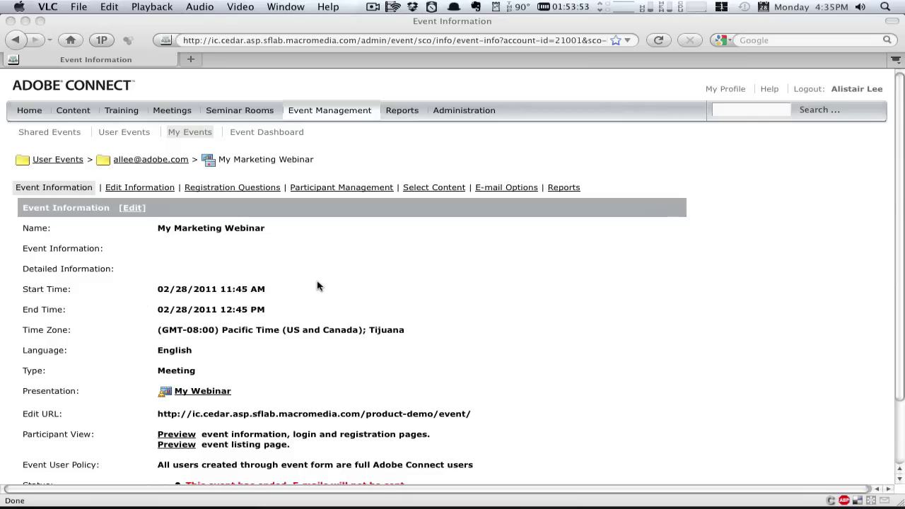
- Open the Registration Questions page for My Marketing Webinar in Firefox
click(318, 286)
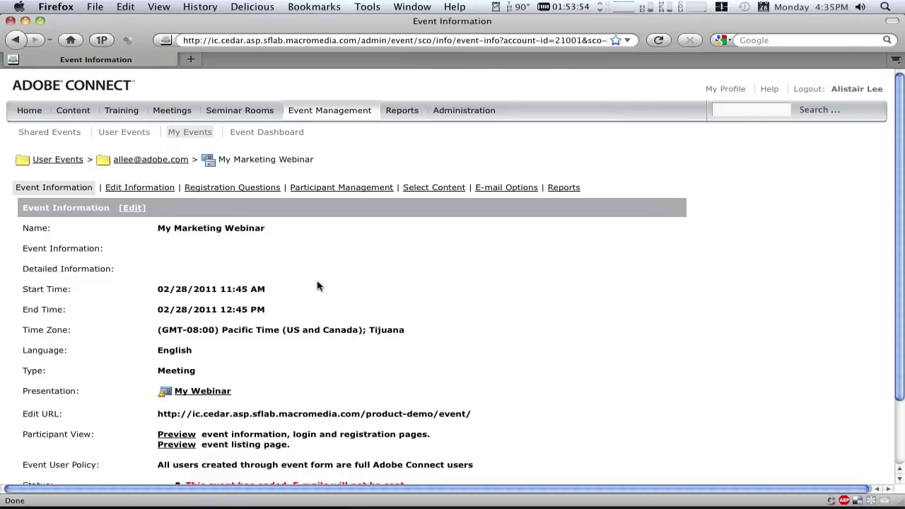
click(234, 187)
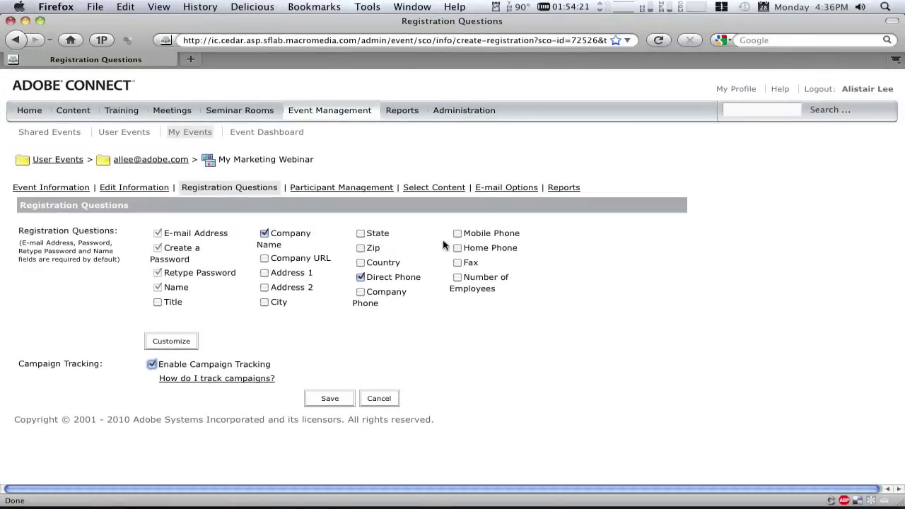
- Tick absentee follow-up, thank-you and attendance-notification e-mails for My Marketing Webinar, then view its reports
click(492, 188)
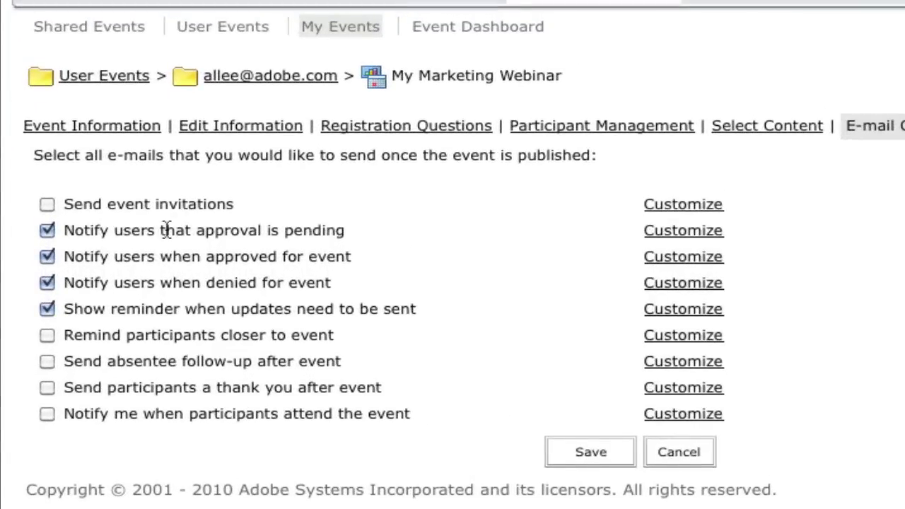
drag(167, 230, 238, 231)
click(238, 231)
click(46, 388)
click(48, 413)
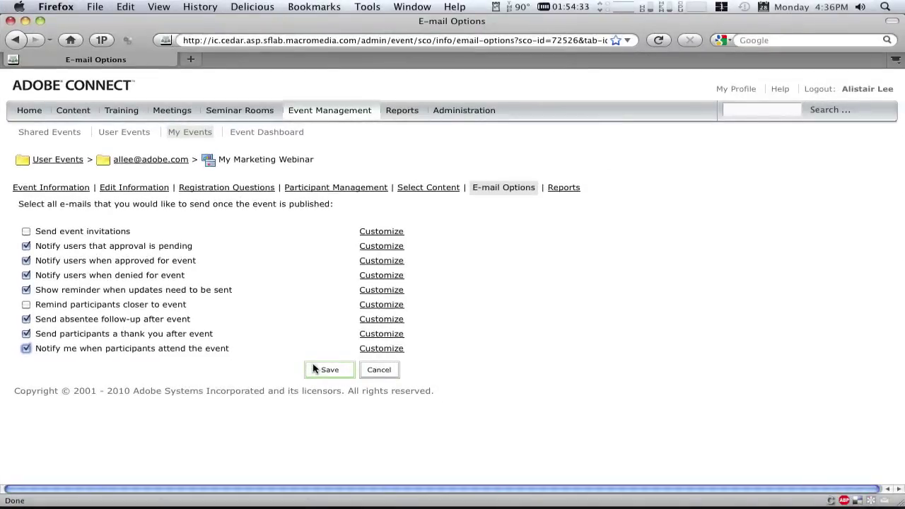
click(556, 188)
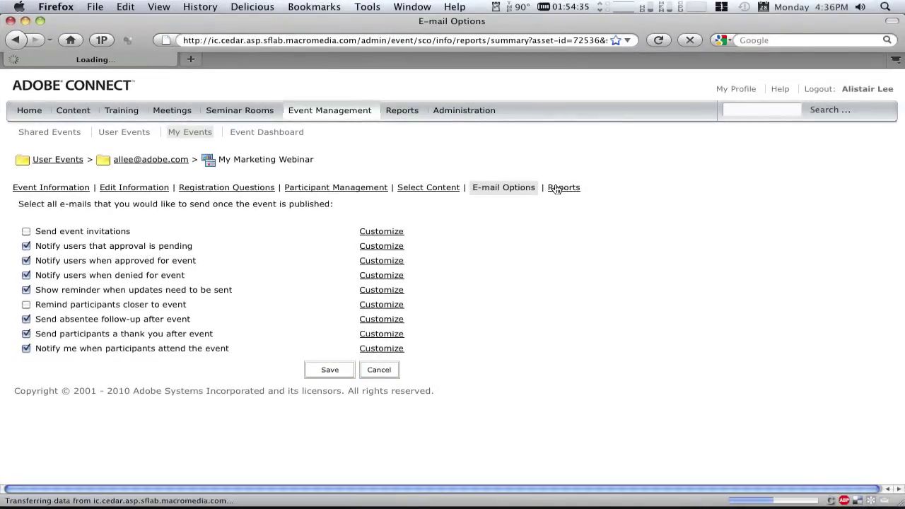